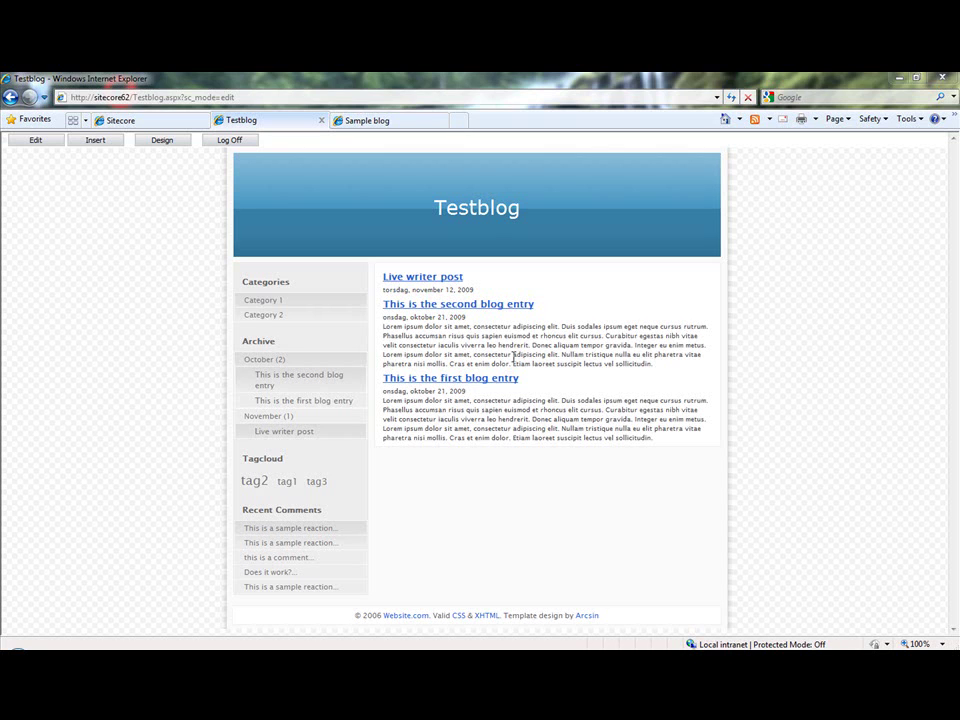
Step: Put the Testblog home page into edit mode and show the EviBlog ribbon commands
click(392, 122)
click(318, 121)
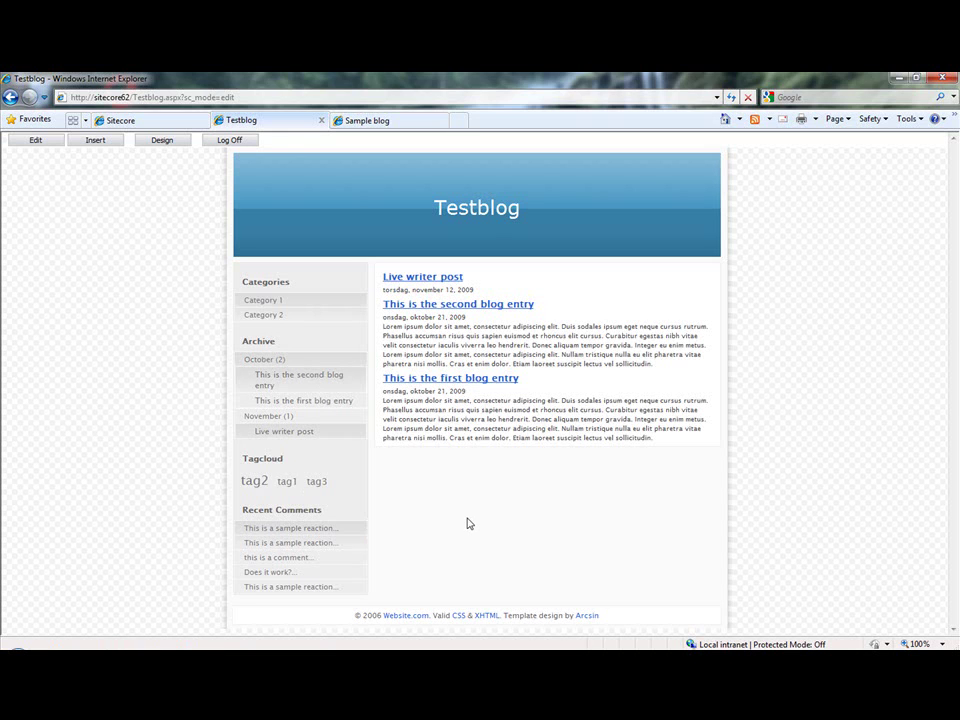
click(33, 142)
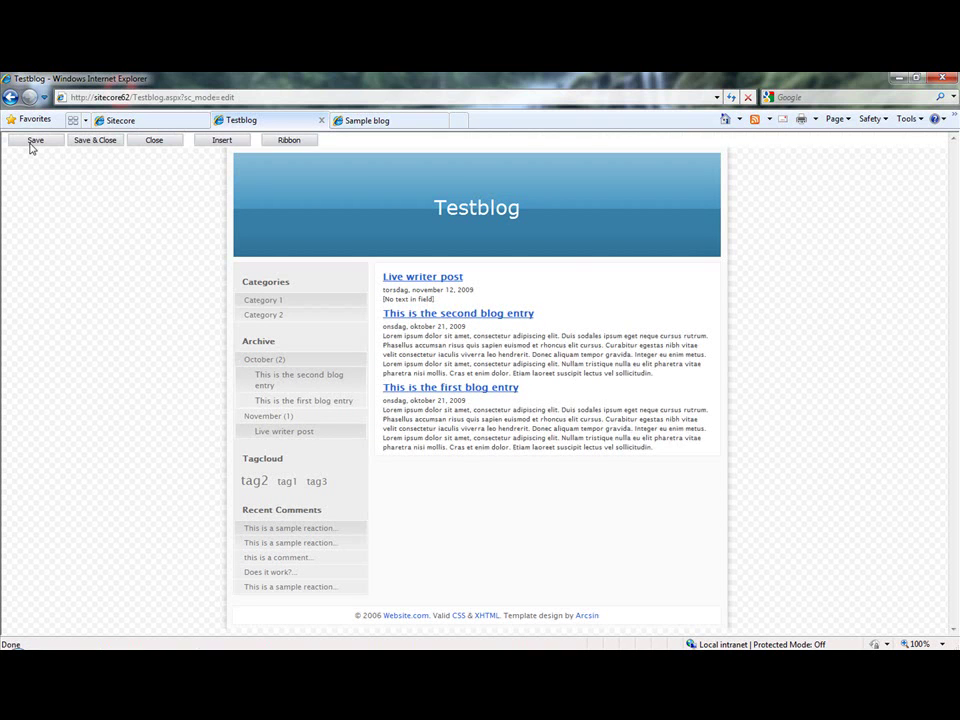
click(286, 141)
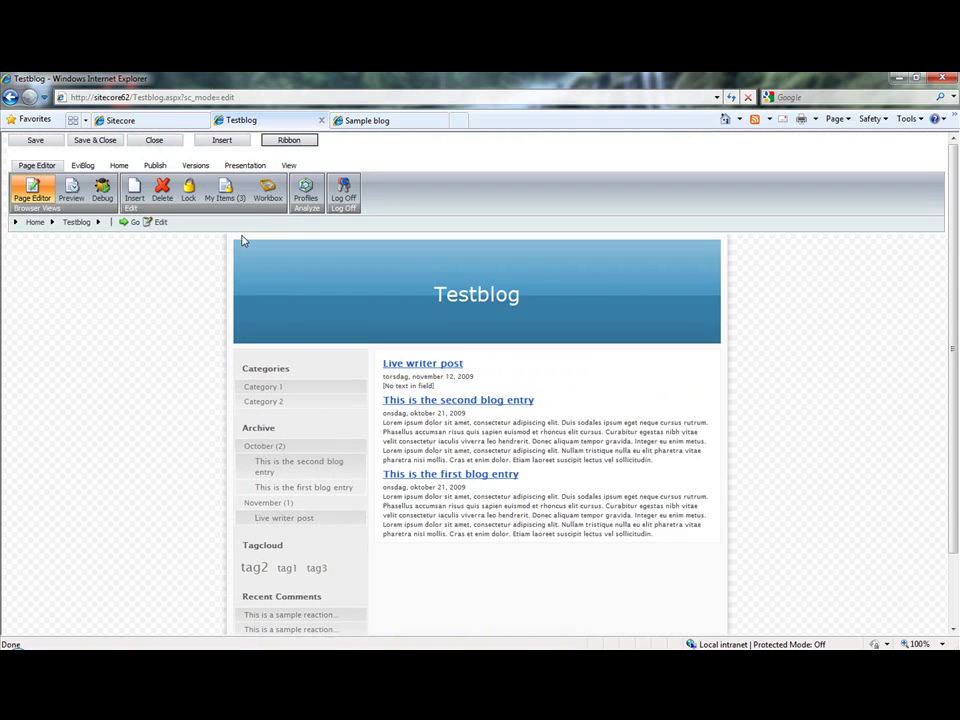
click(80, 166)
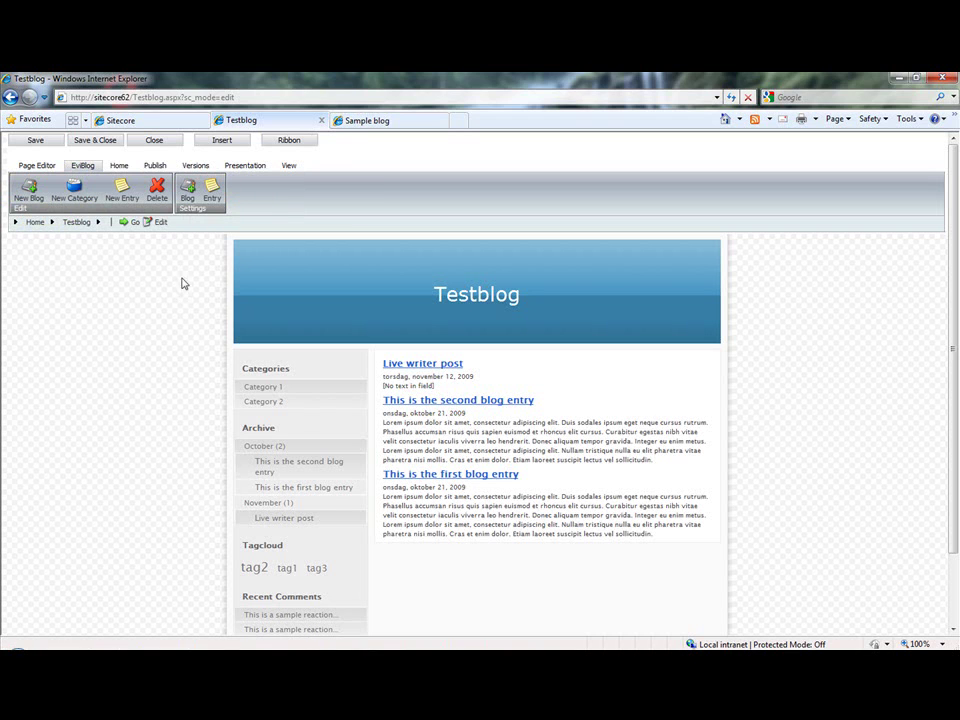
Step: Review all the blog settings of Testblog, down to the EnableLiveWriter option, and close them without saving
click(187, 195)
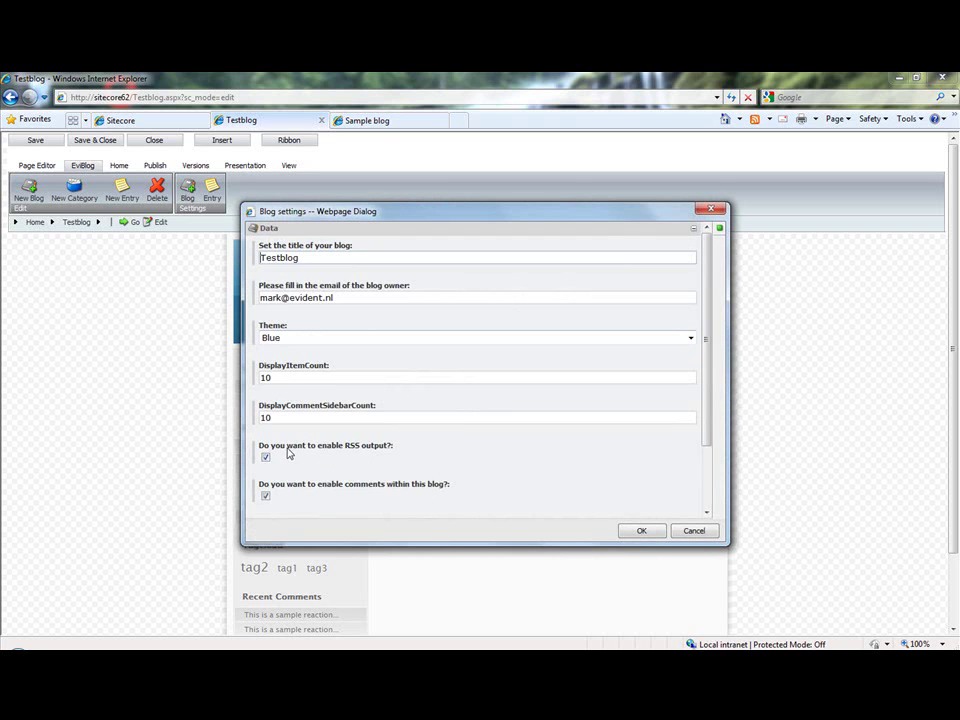
scroll(413, 452, down, 1)
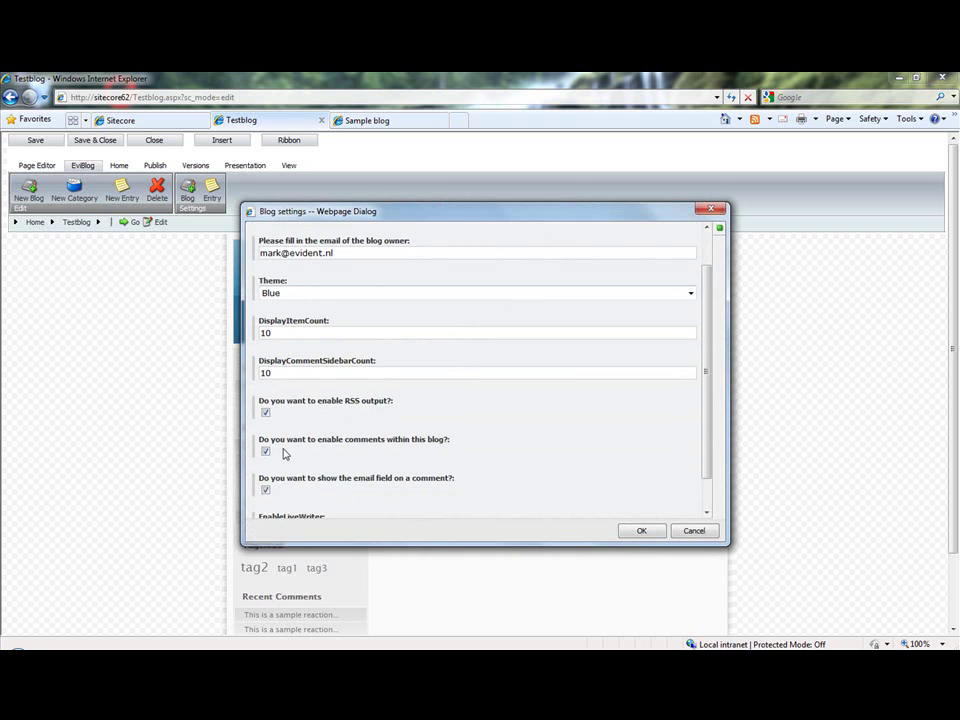
scroll(476, 445, down, 1)
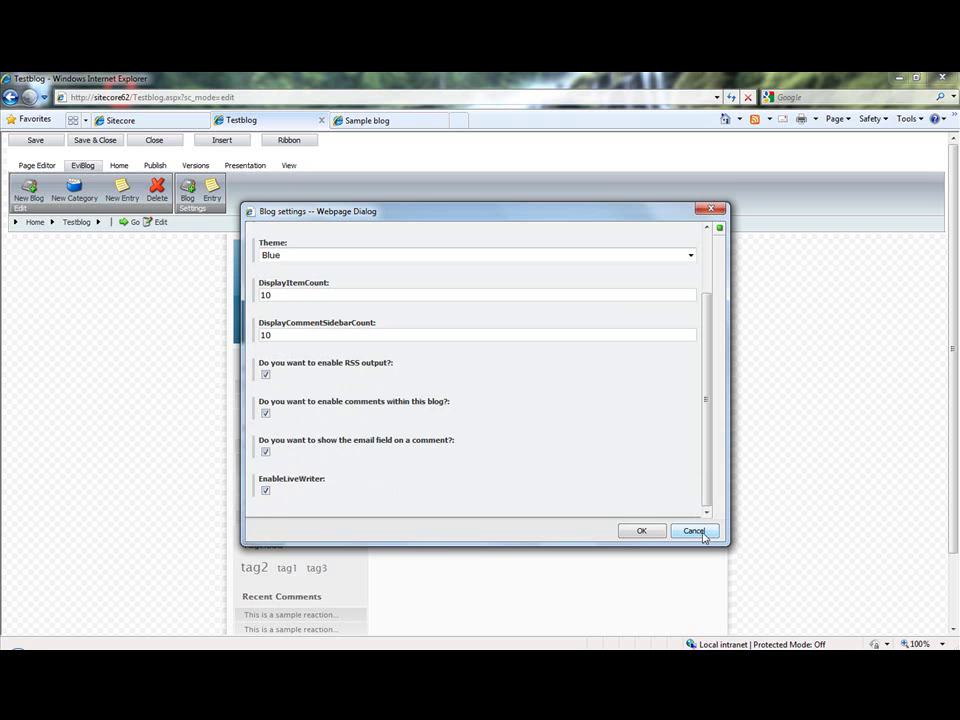
click(699, 532)
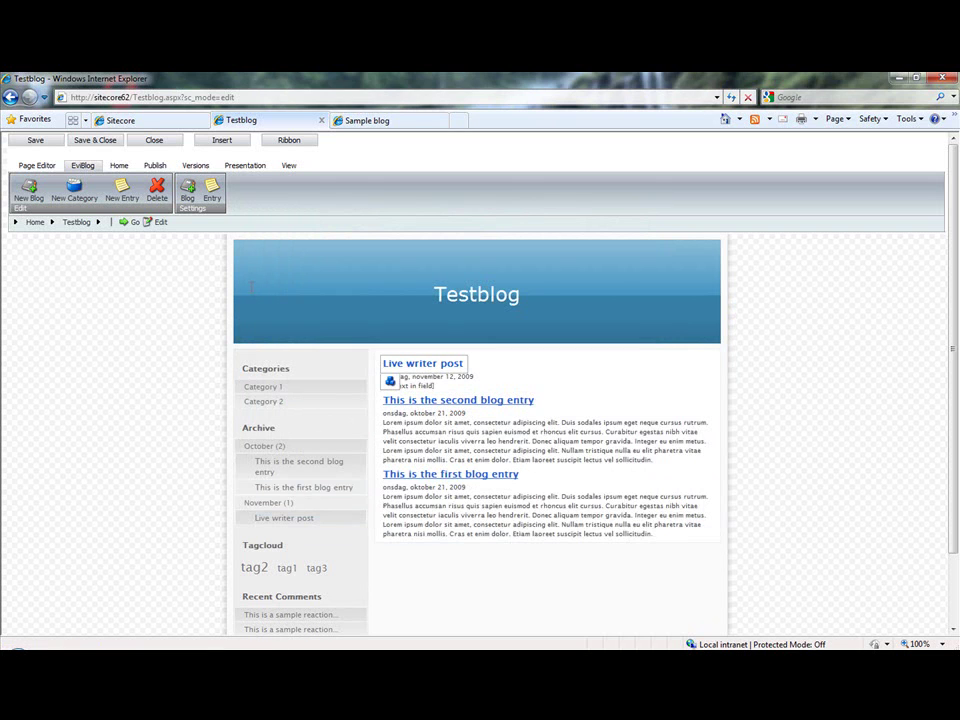
Step: Create a new blog entry titled "Test post"
click(213, 195)
click(123, 196)
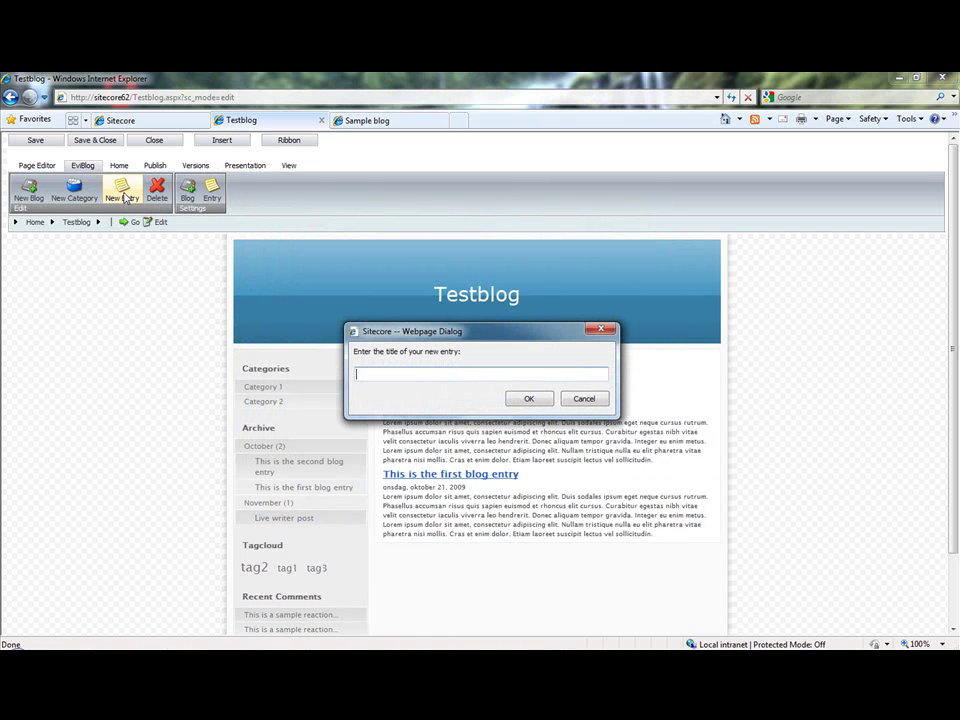
text(Test post)
key(Return)
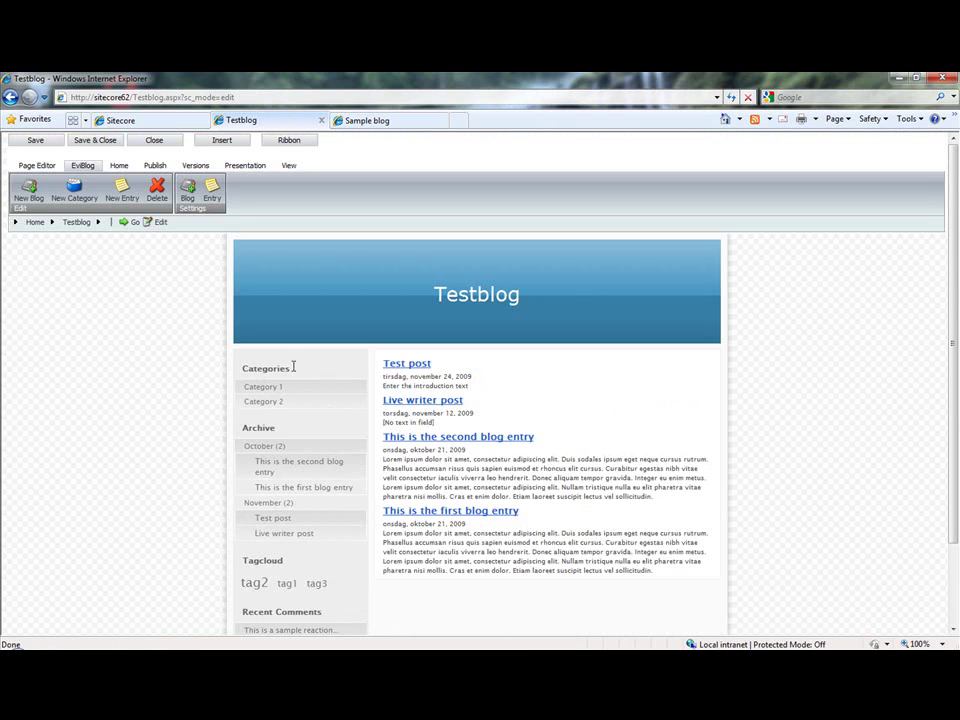
Step: Replace the introduction placeholder of Test post with "this is a test of the new EviBlog module" and save and close the page
mouse_move(419, 368)
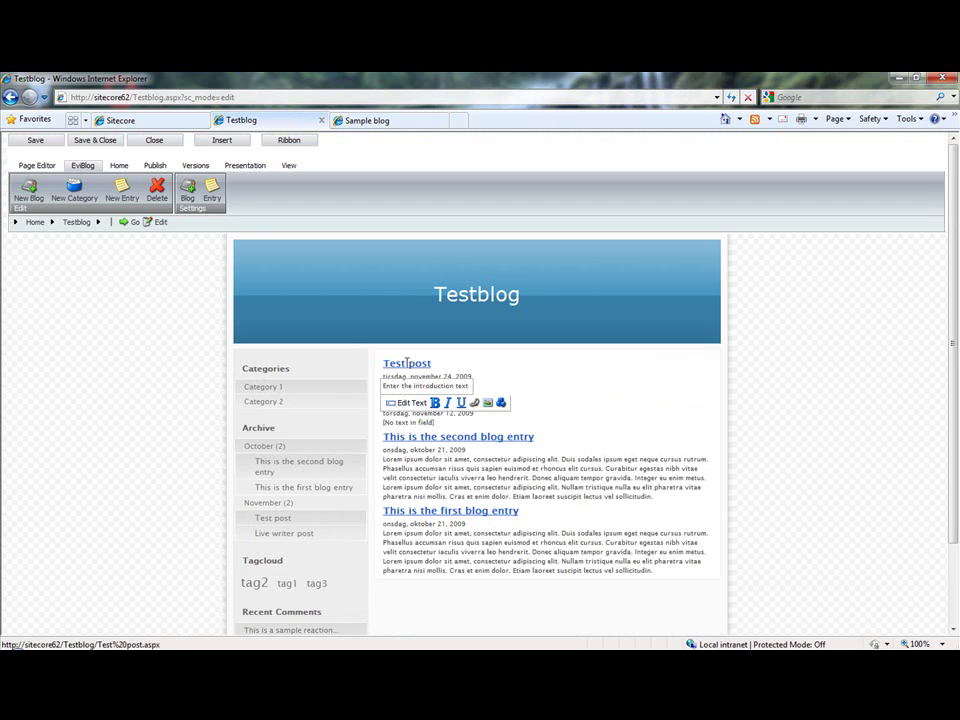
click(404, 402)
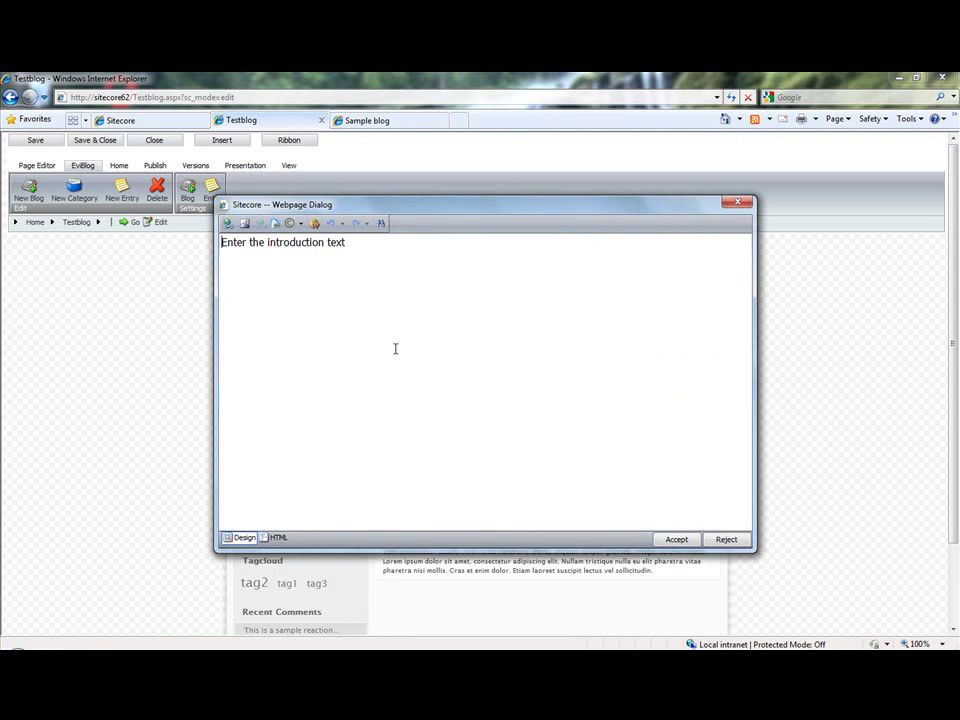
triple_click(349, 245)
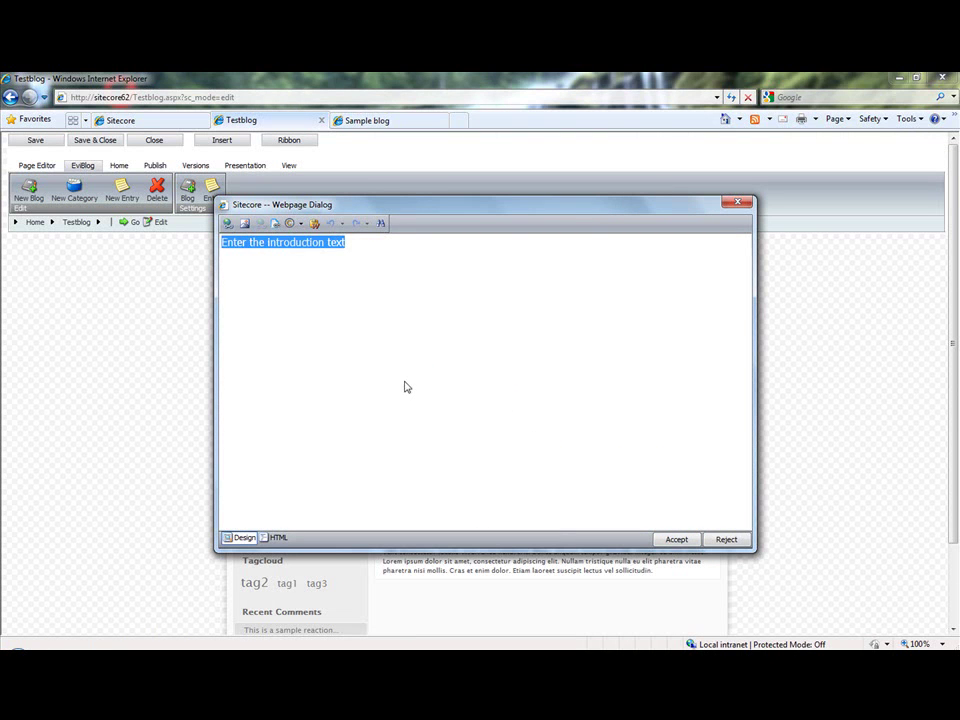
text(this)
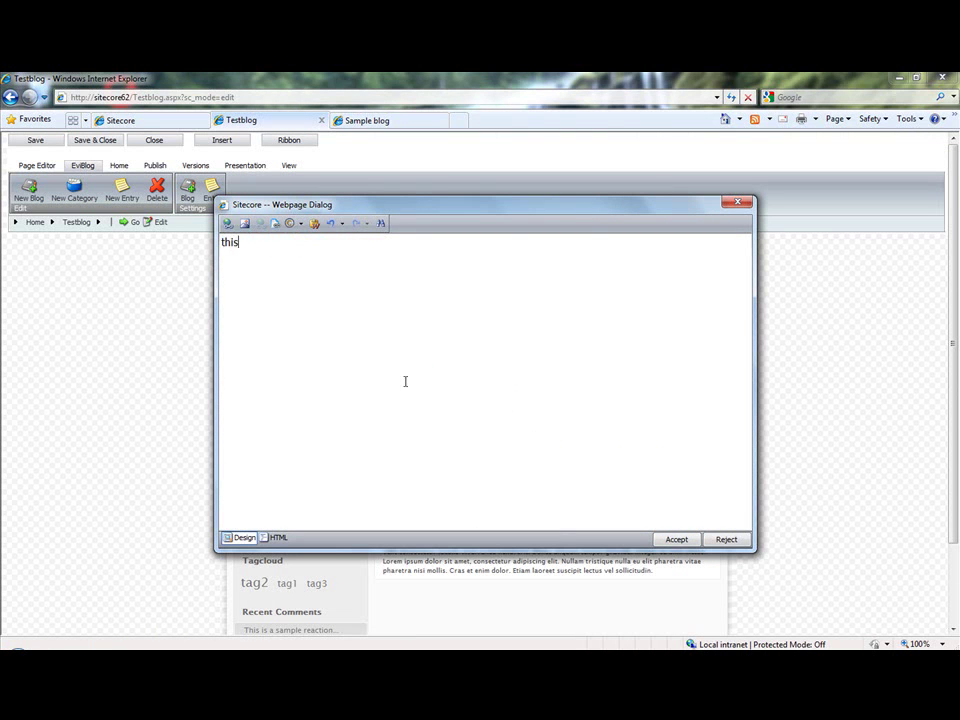
text( is a test of the new Evi)
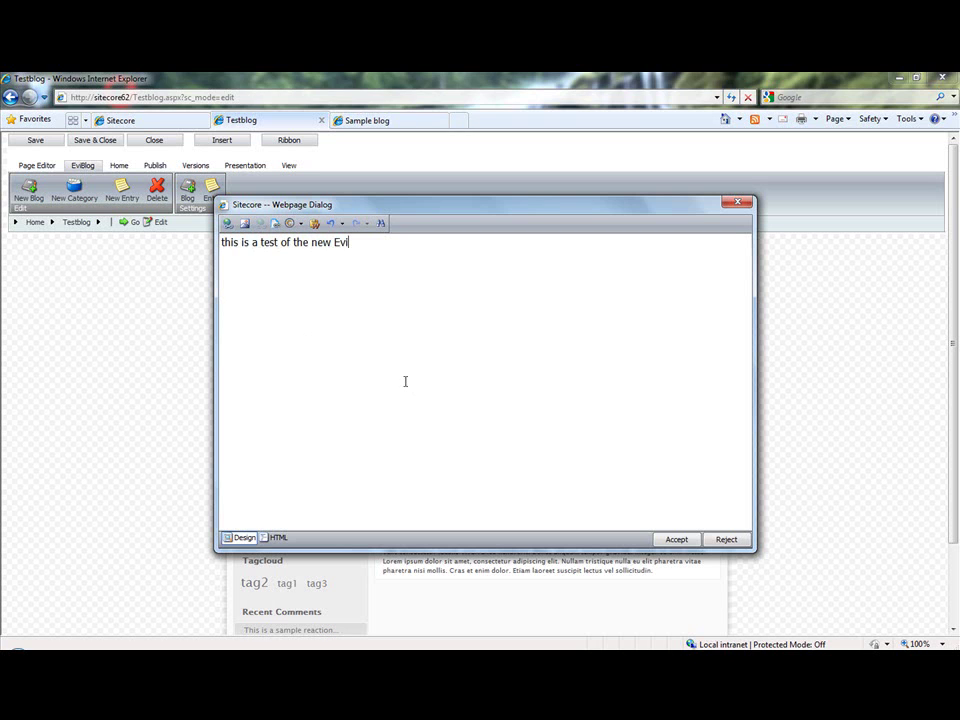
text(Blog module)
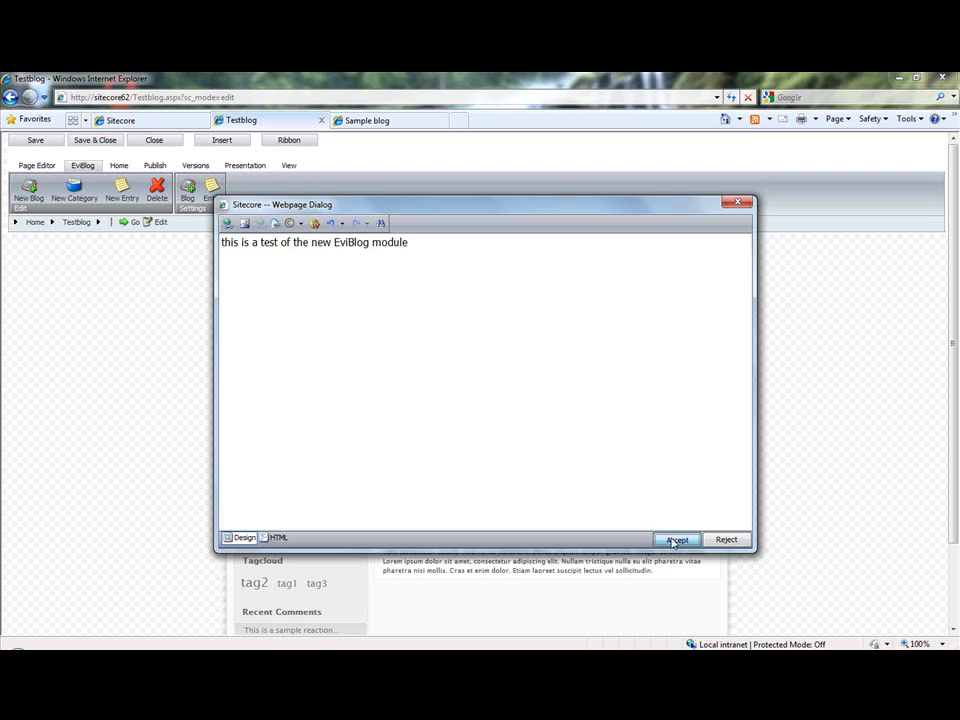
click(672, 540)
click(405, 362)
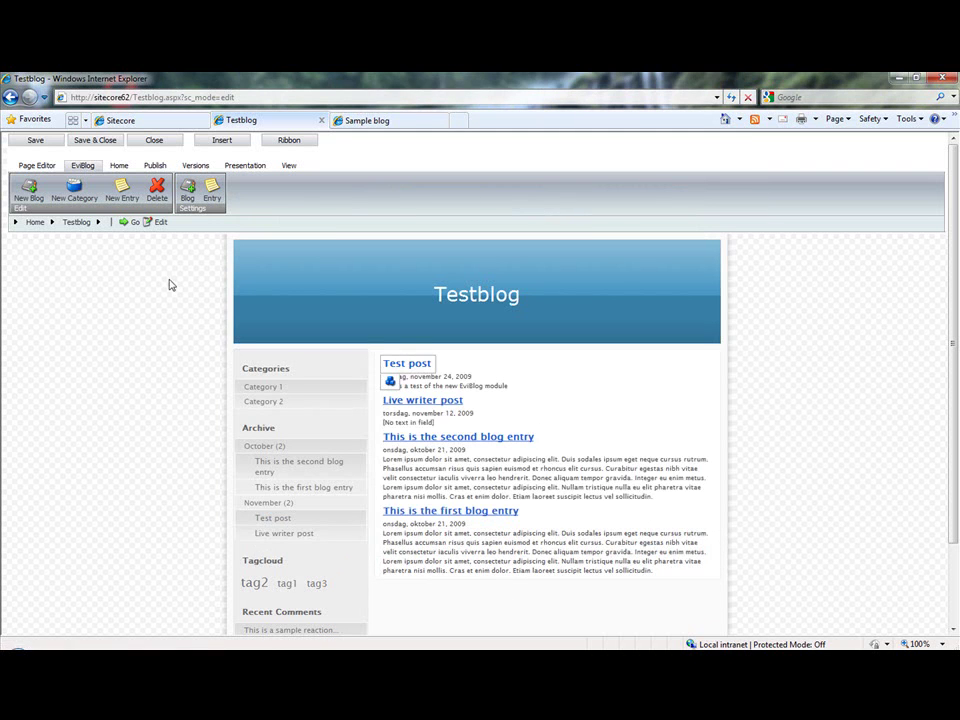
click(83, 144)
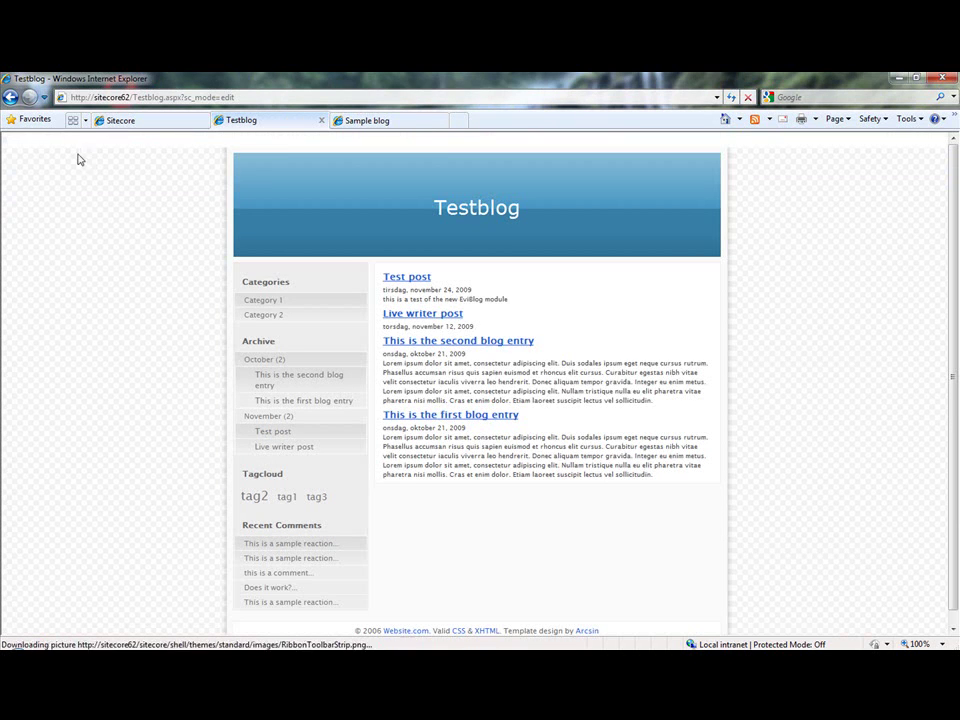
Step: Open the Test post entry in edit mode and look over its editable introduction, full article, tags and tag cloud fields
click(415, 279)
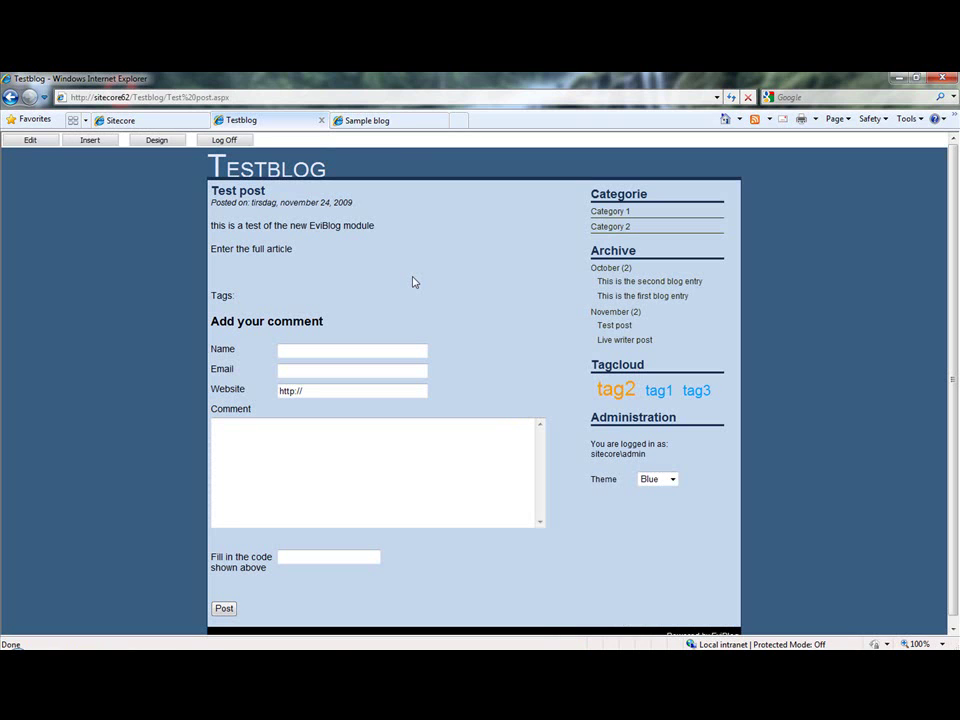
click(30, 140)
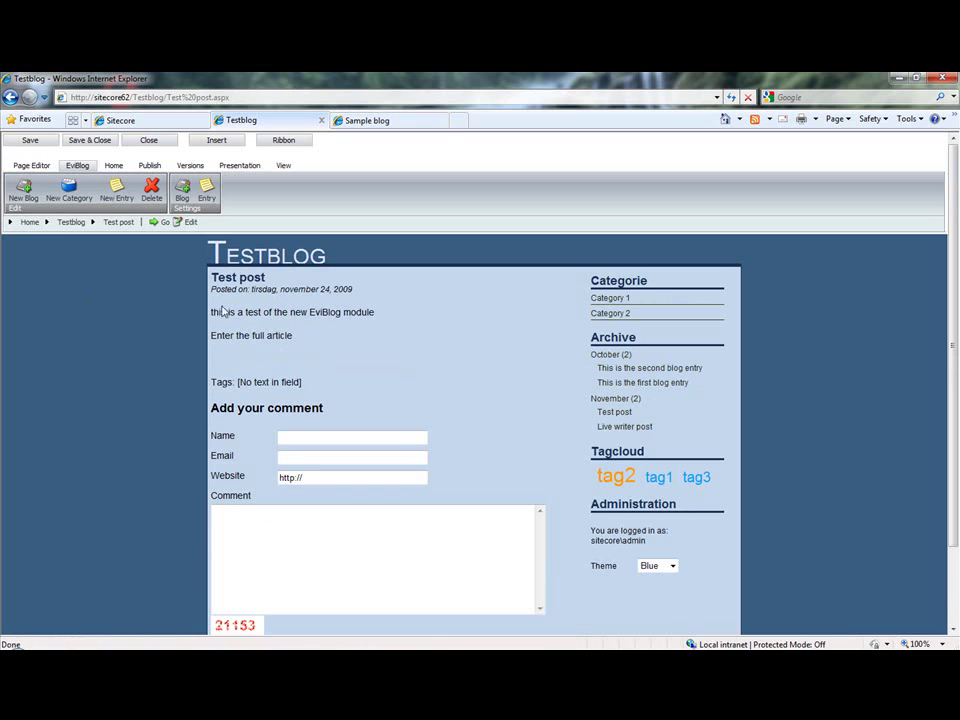
click(220, 316)
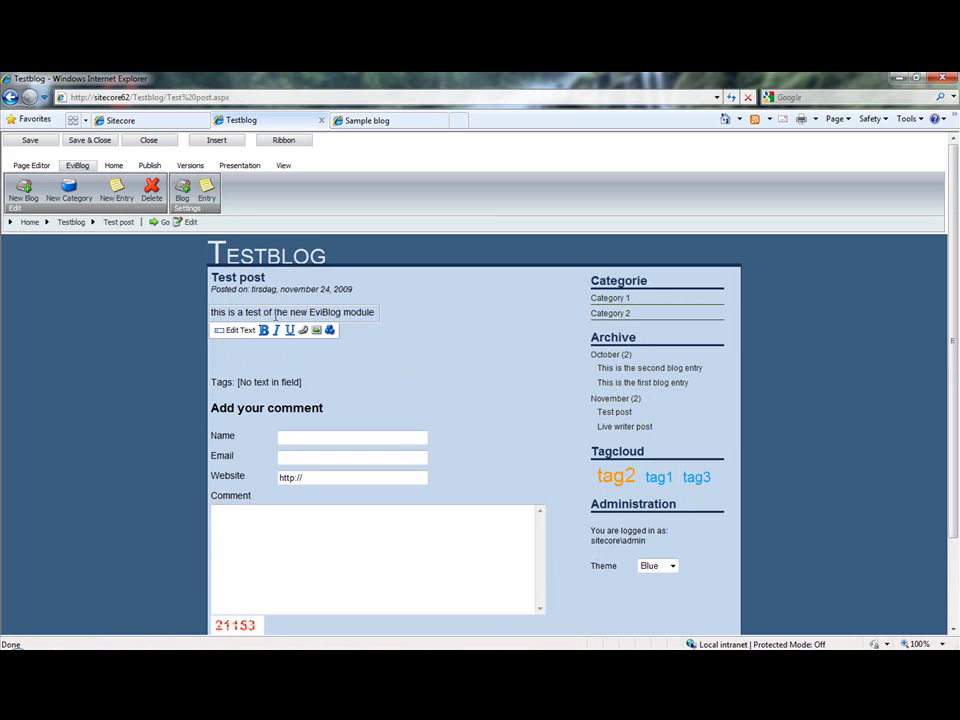
click(266, 366)
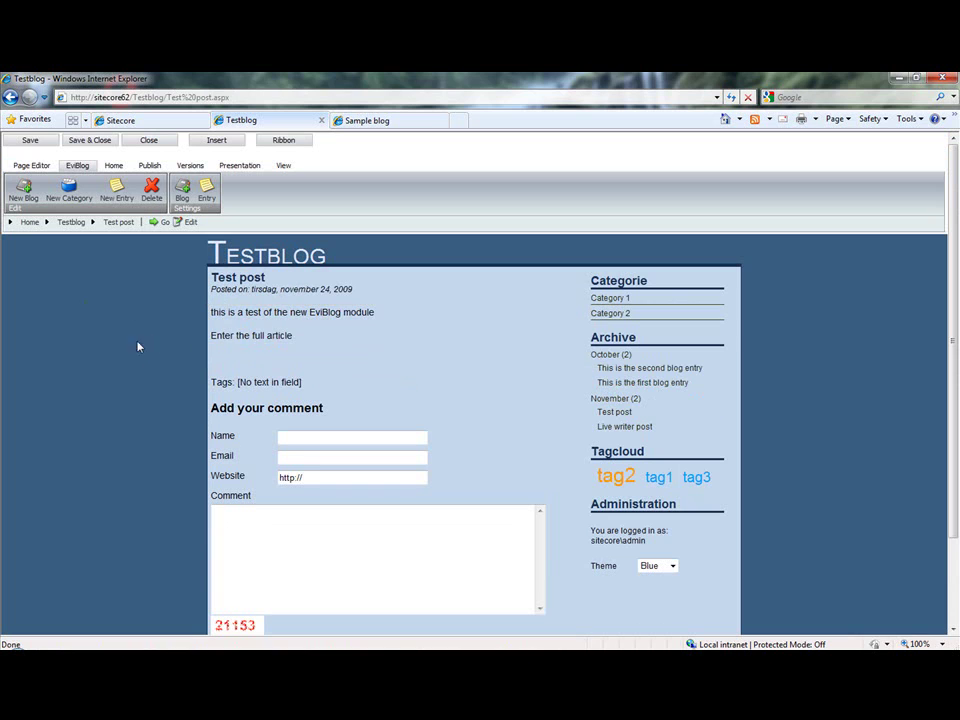
click(263, 337)
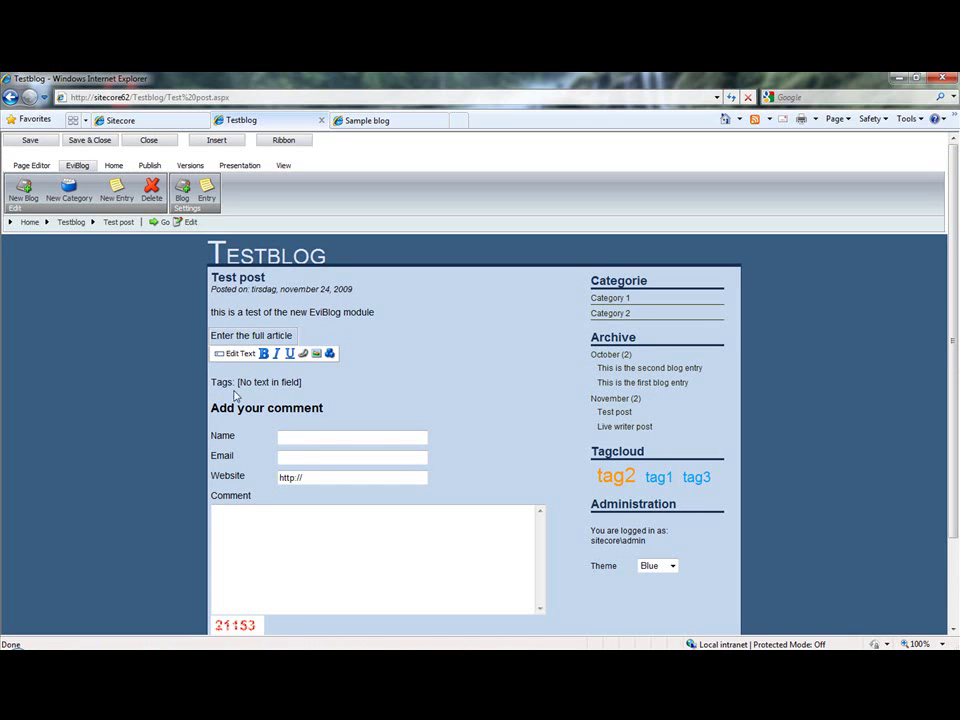
click(266, 382)
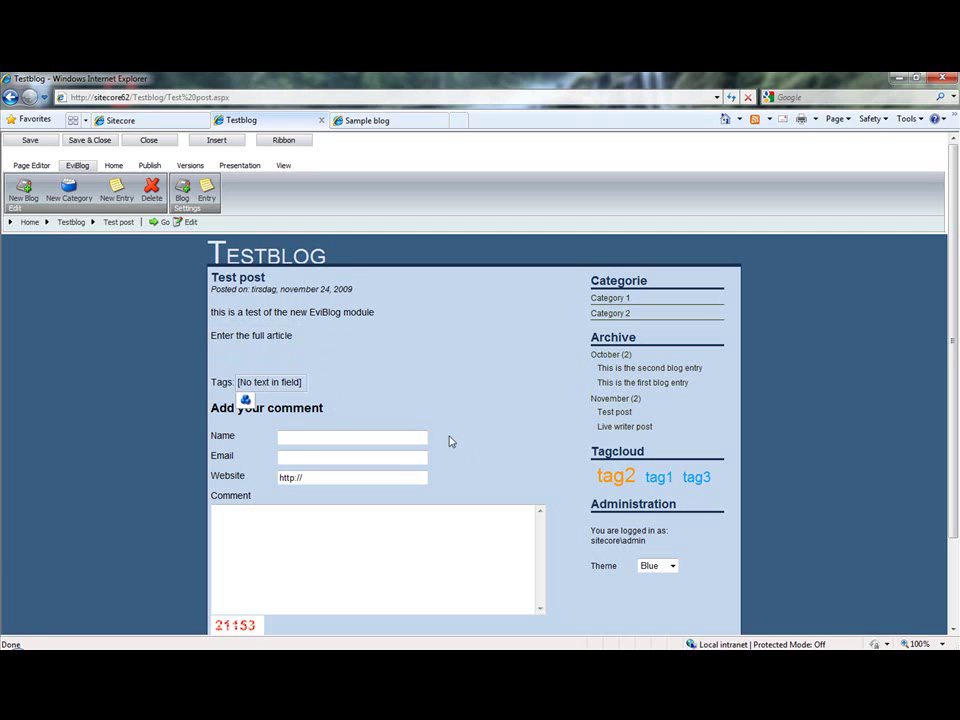
click(630, 462)
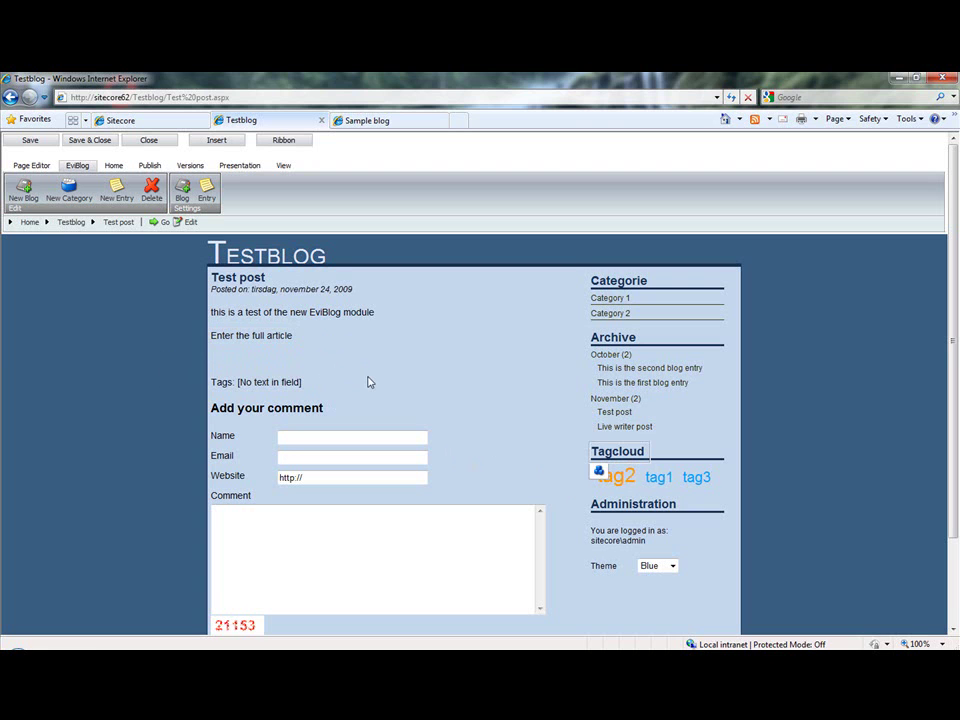
click(268, 382)
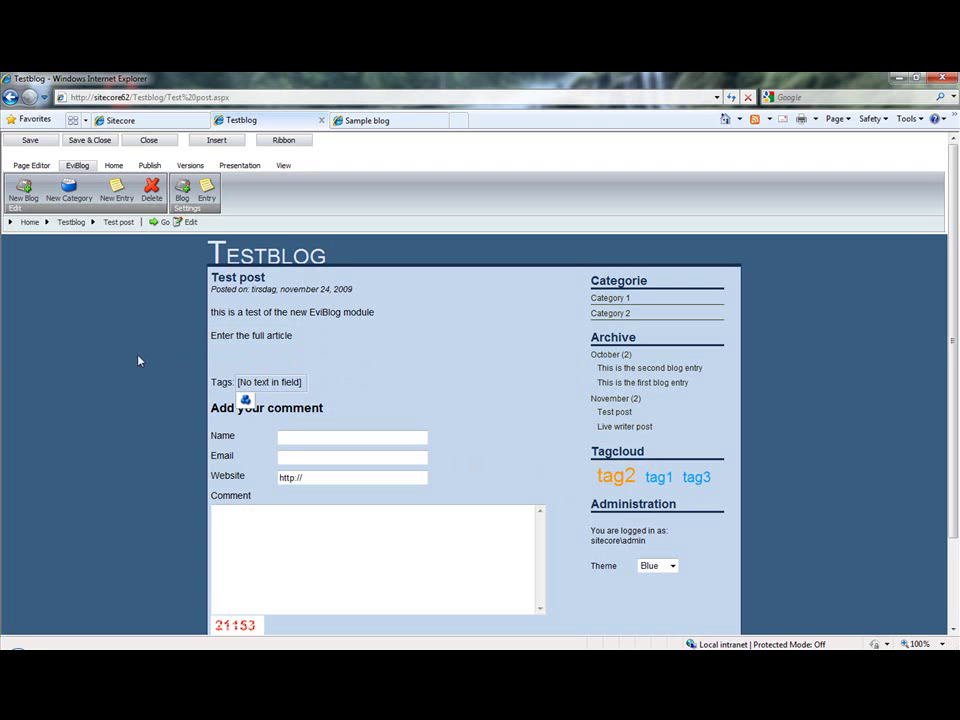
Step: Replace the full article placeholder of Test post with "This is the main text of our post"
click(250, 336)
click(238, 353)
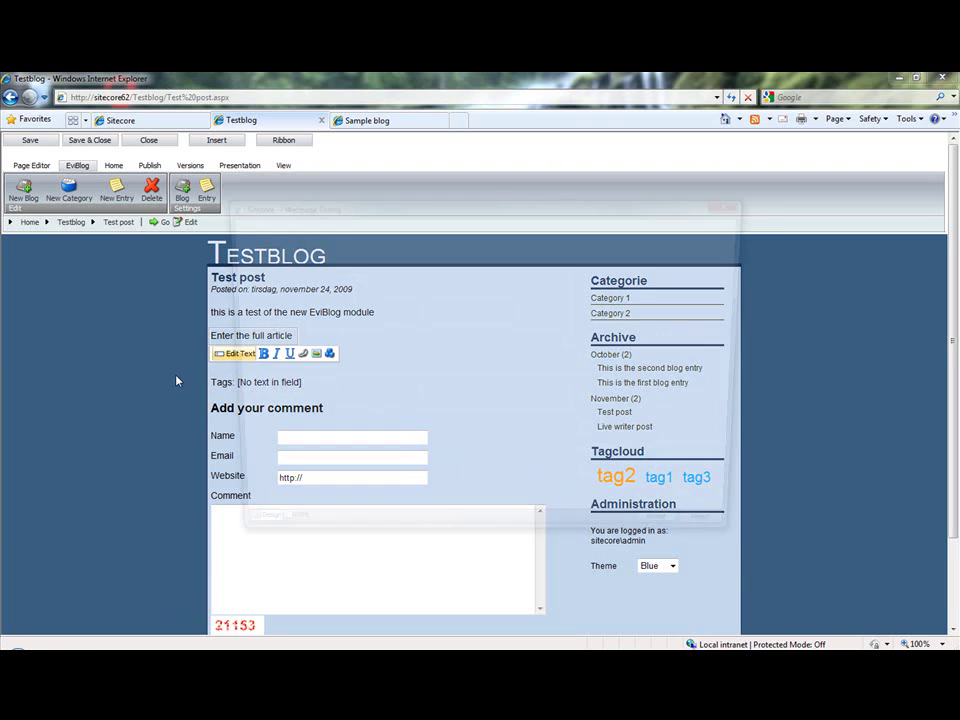
drag(334, 251, 186, 252)
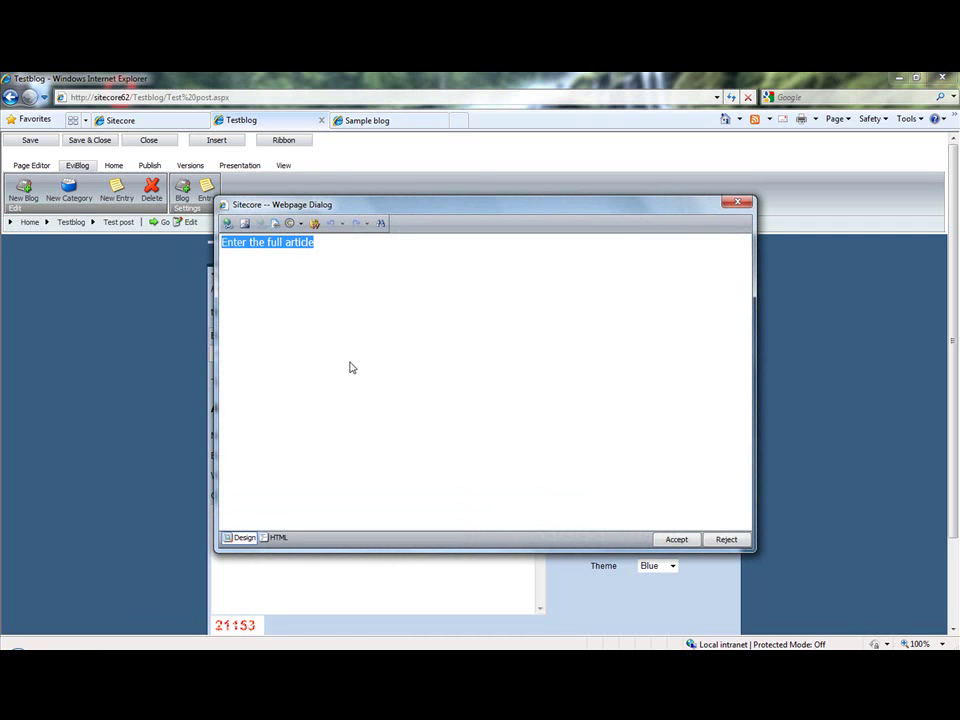
text(This )
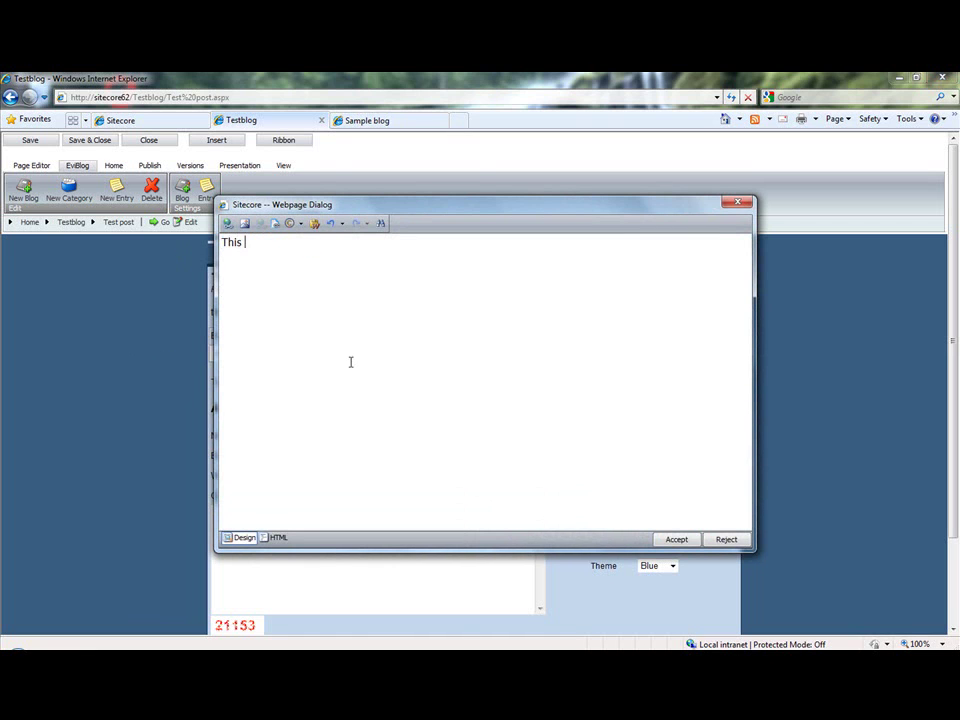
text(is the main text of ou)
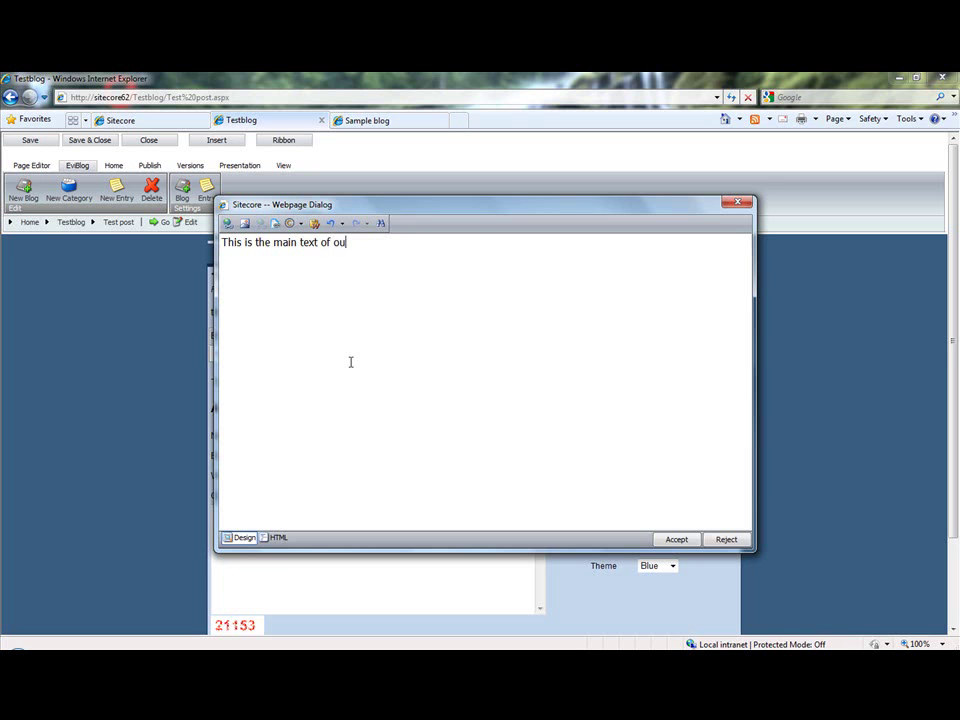
text(r post)
click(676, 539)
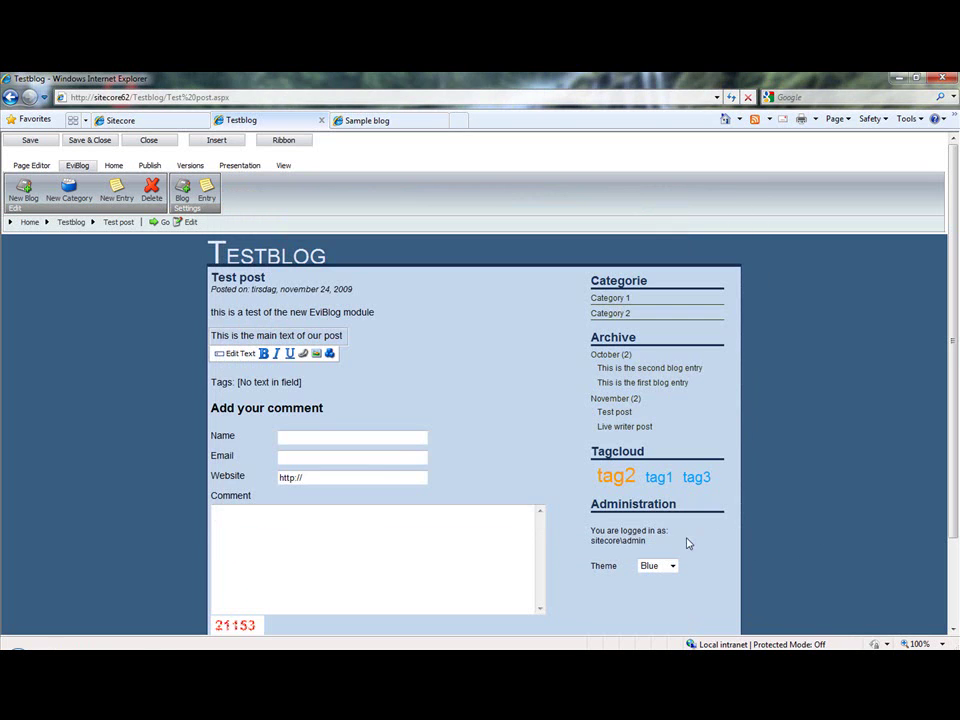
Step: Set the tags of Test post to "tag2, tag4" and save and close the entry
click(272, 385)
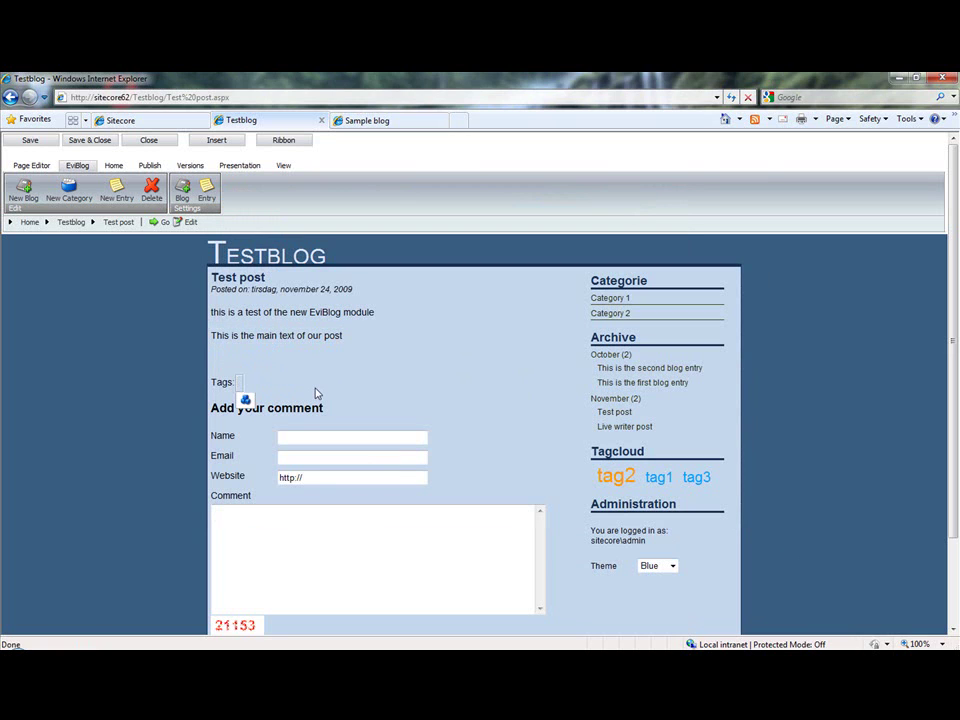
text(tag2, tag4)
click(151, 336)
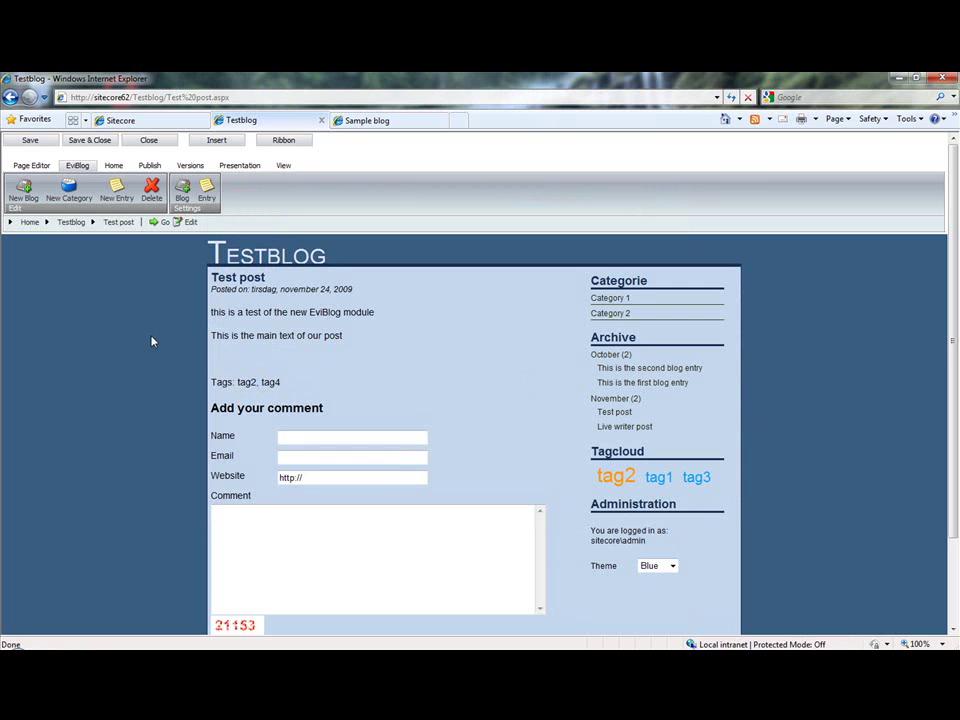
click(90, 141)
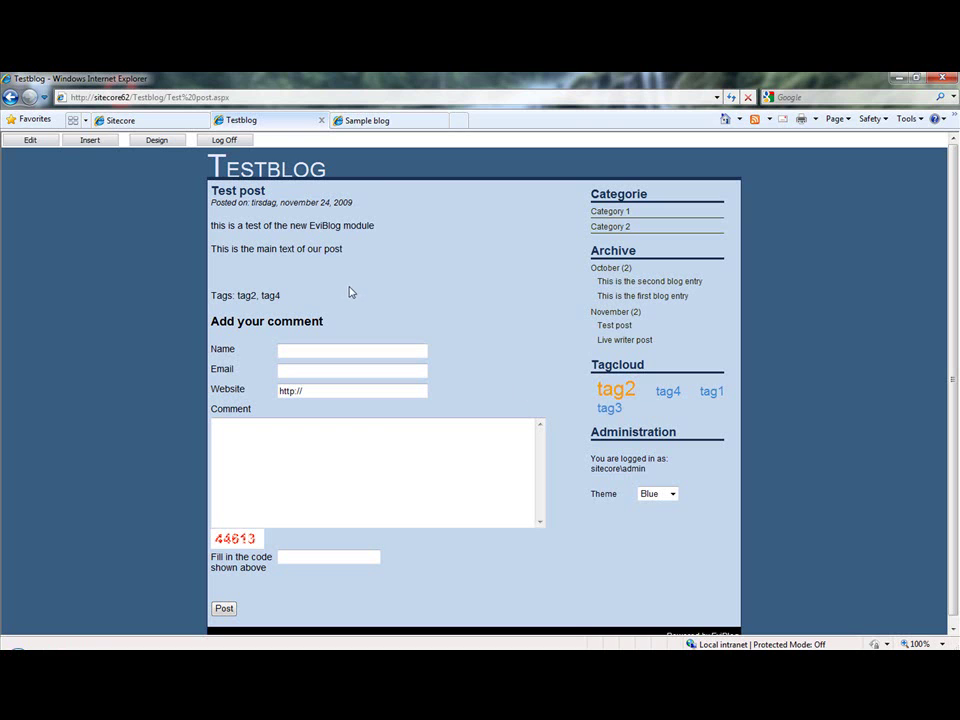
Step: Assign Category 1 to the Test post entry through its entry settings, and save and close the page
click(22, 142)
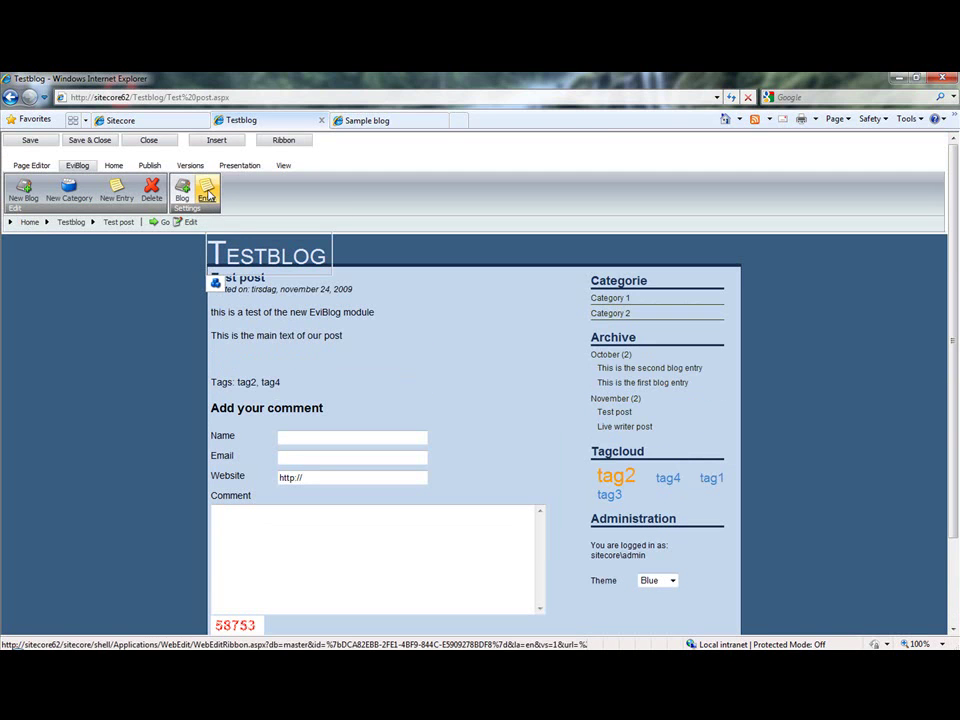
click(207, 193)
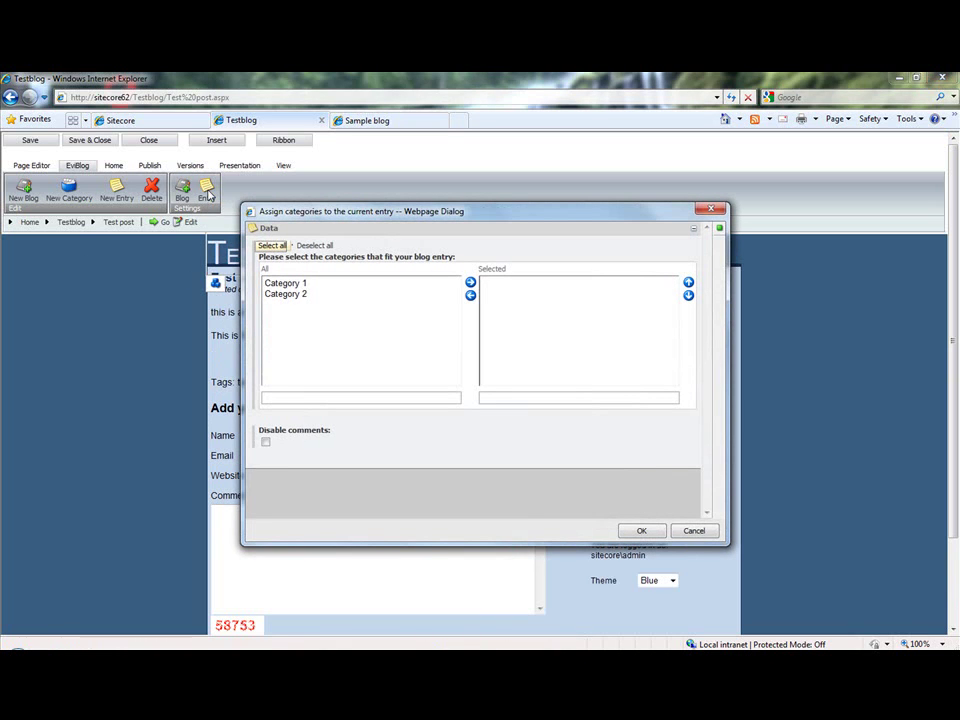
double_click(287, 284)
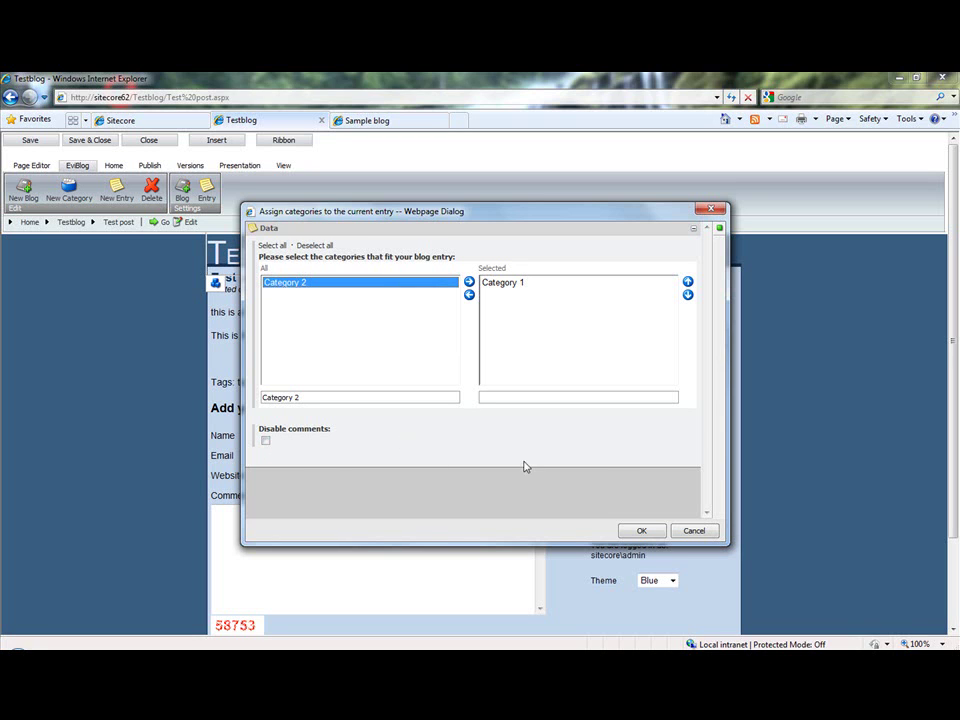
click(643, 531)
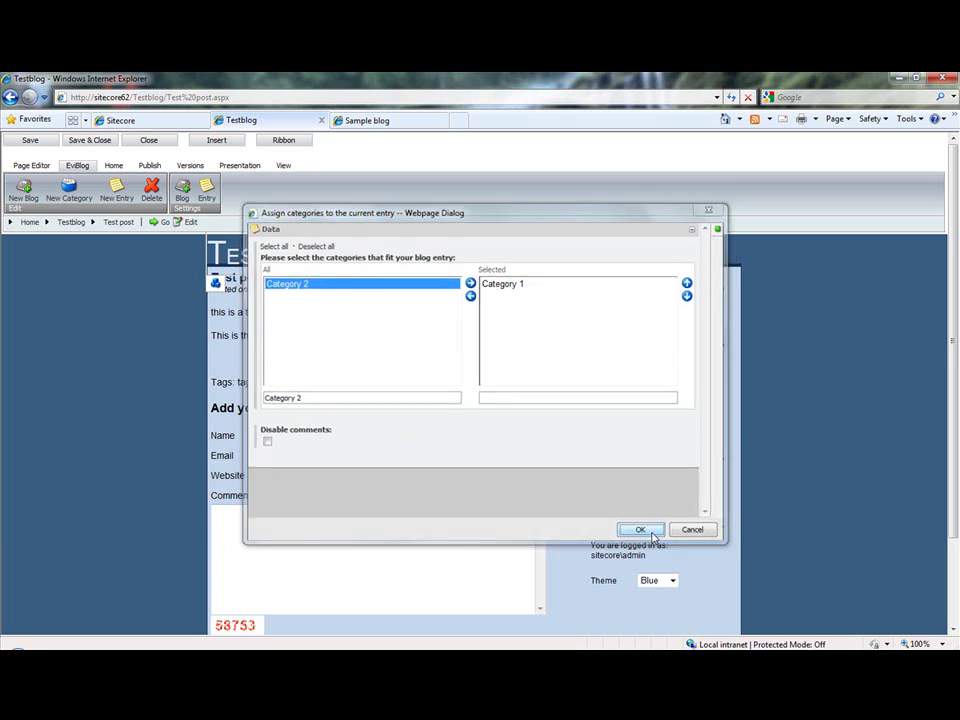
click(92, 140)
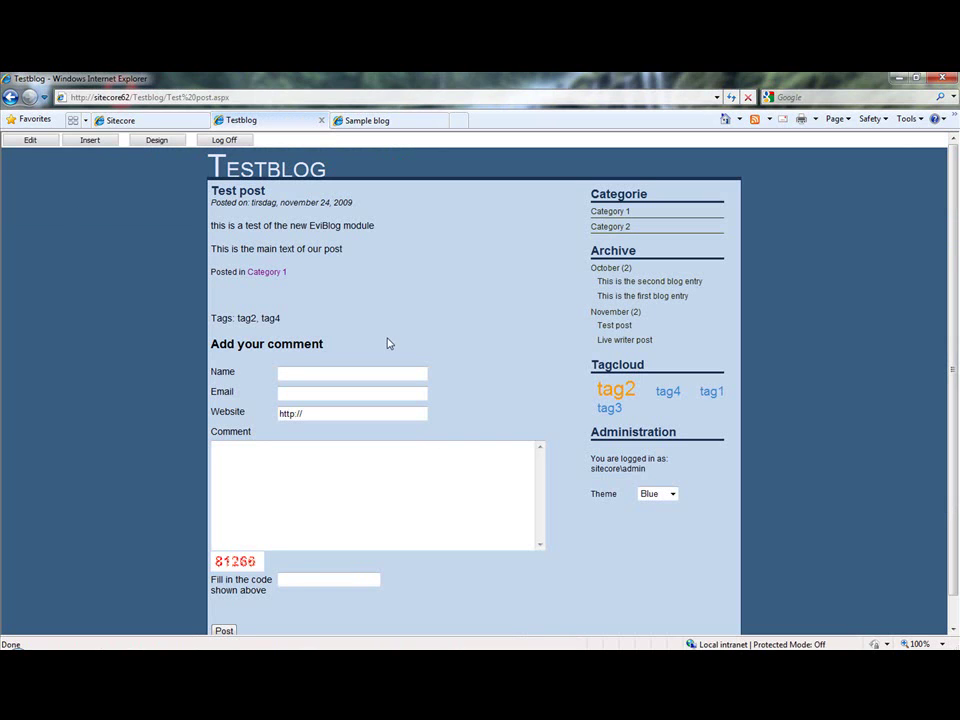
Step: Open Test post in design mode and move the BlogAdministrator control above BlogTagcloud in the phblogsidebar placeholder
click(280, 372)
scroll(377, 488, down, 1)
click(156, 141)
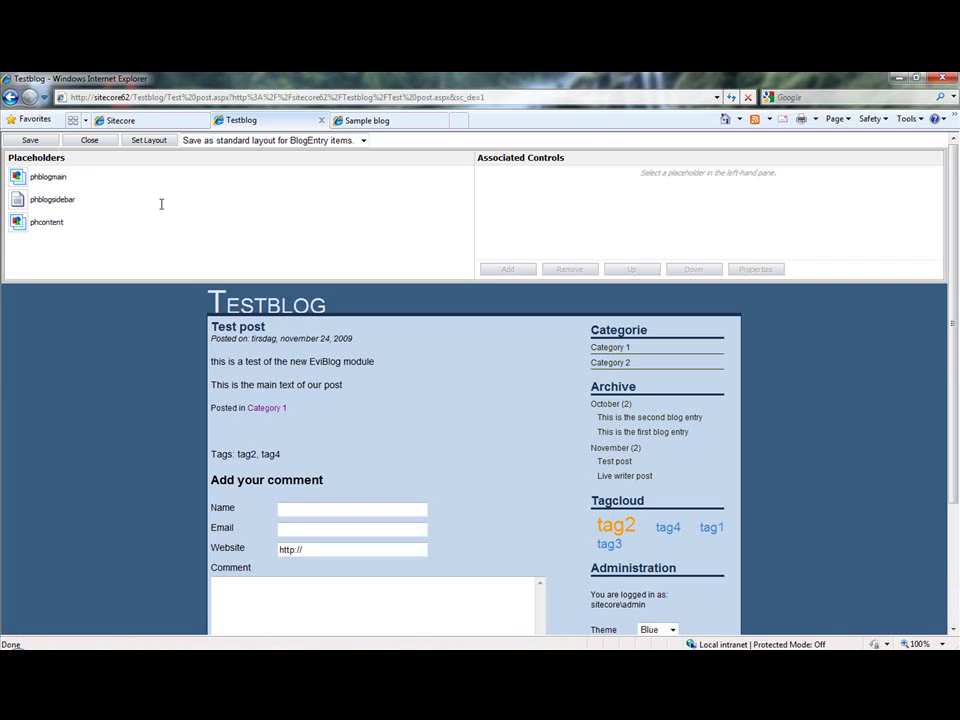
click(52, 202)
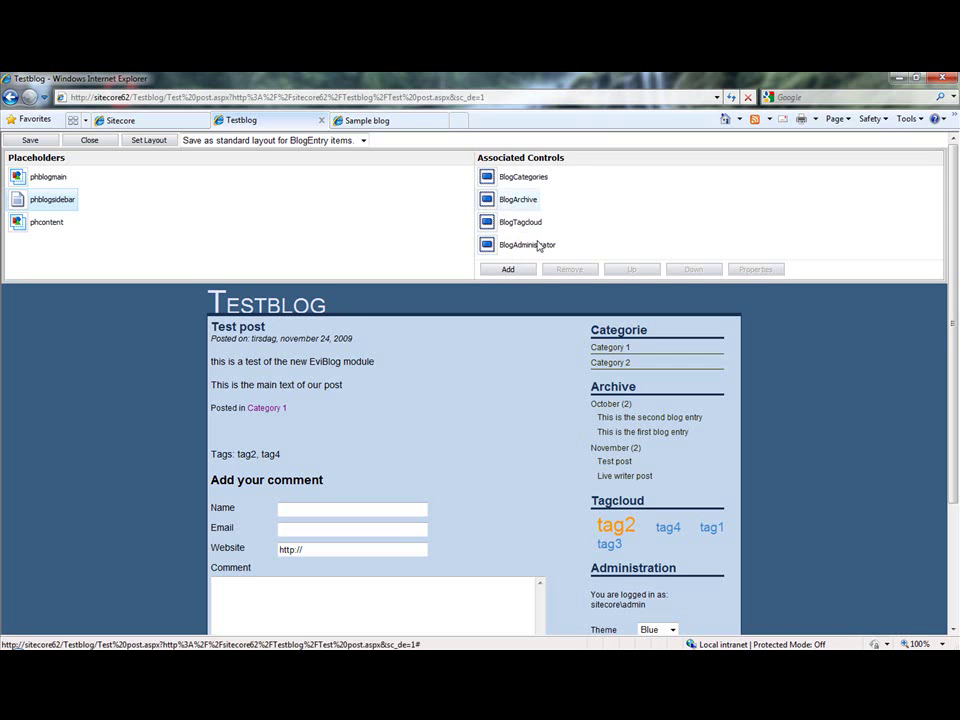
click(521, 247)
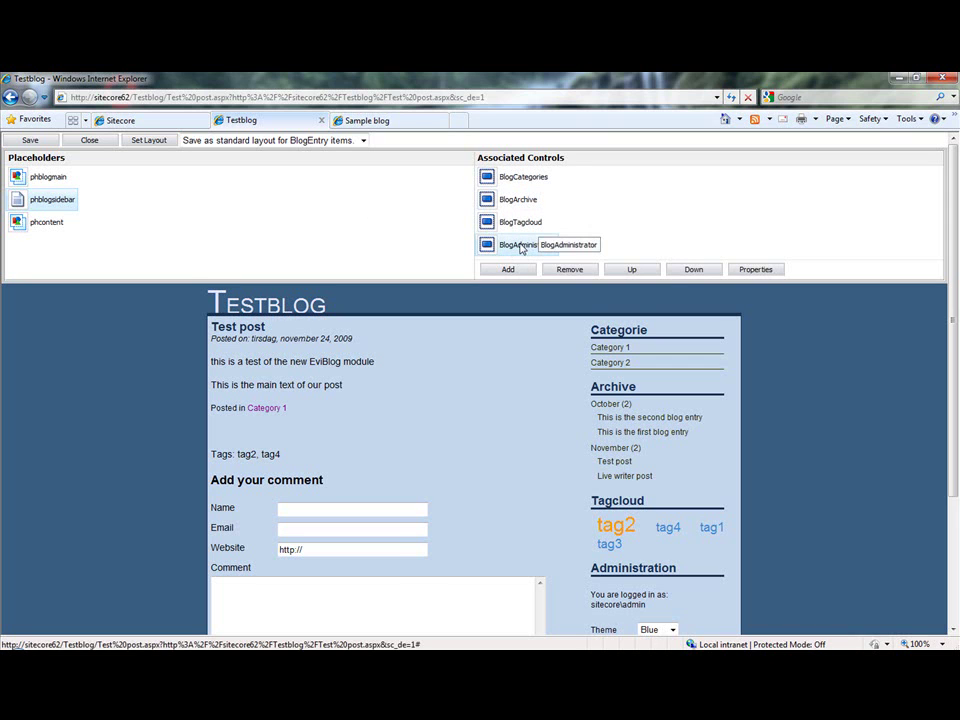
scroll(842, 394, down, 1)
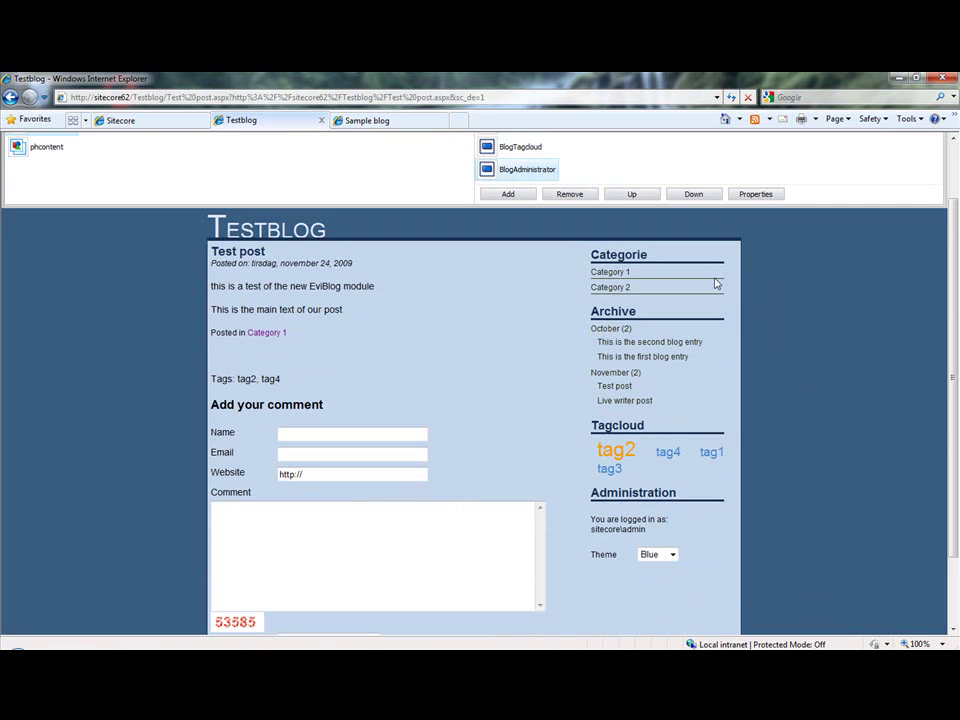
click(641, 196)
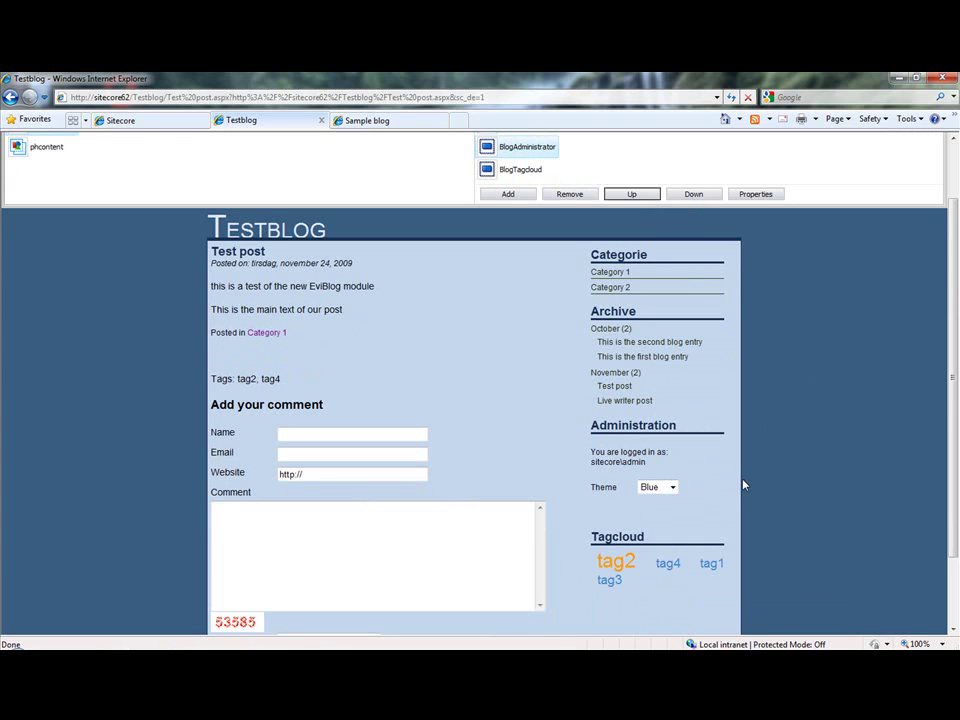
Step: Move the BlogAdministrator control back below BlogTagcloud and leave design mode, discarding the unsaved layout changes
click(694, 195)
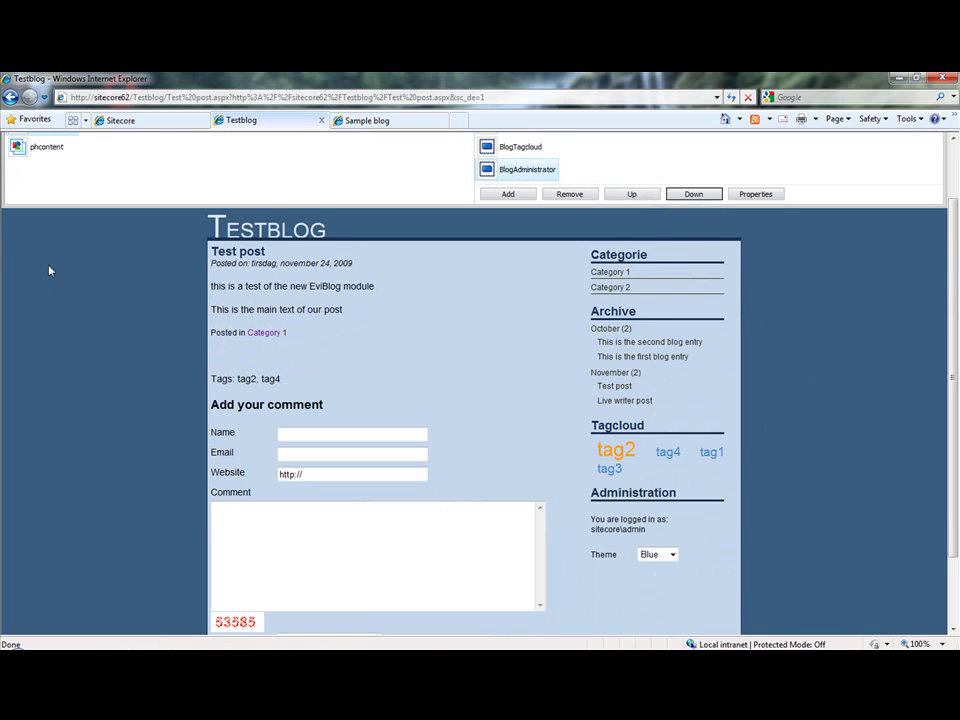
scroll(48, 265, up, 2)
click(82, 141)
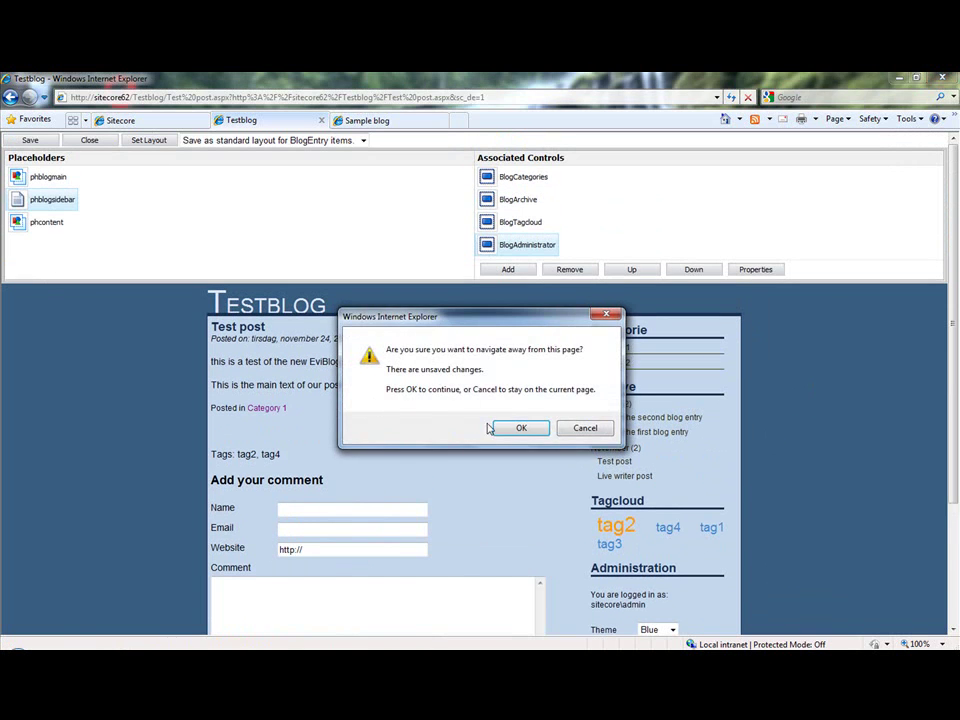
click(520, 430)
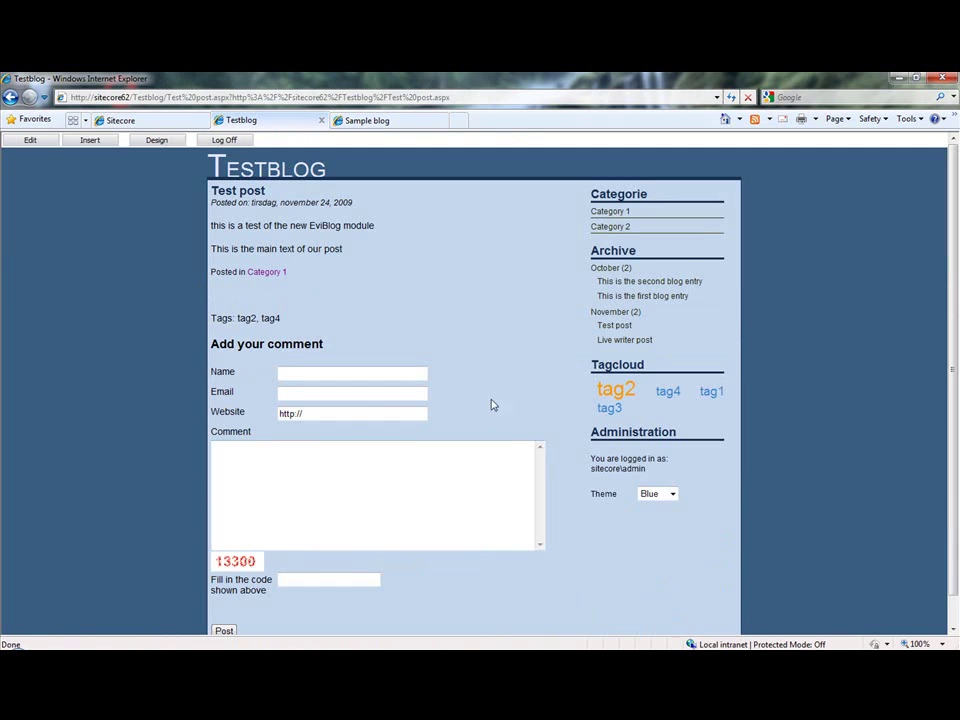